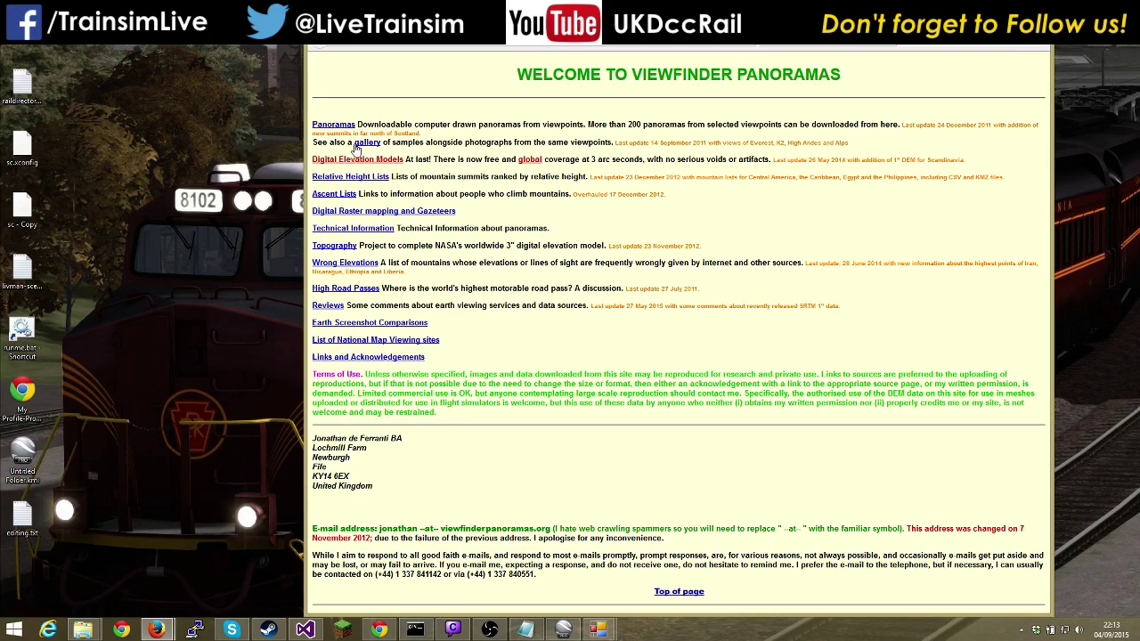
# Step: From the Digital Elevation Models page, open the 3" resolution data coverage map
pyautogui.click(334, 164)
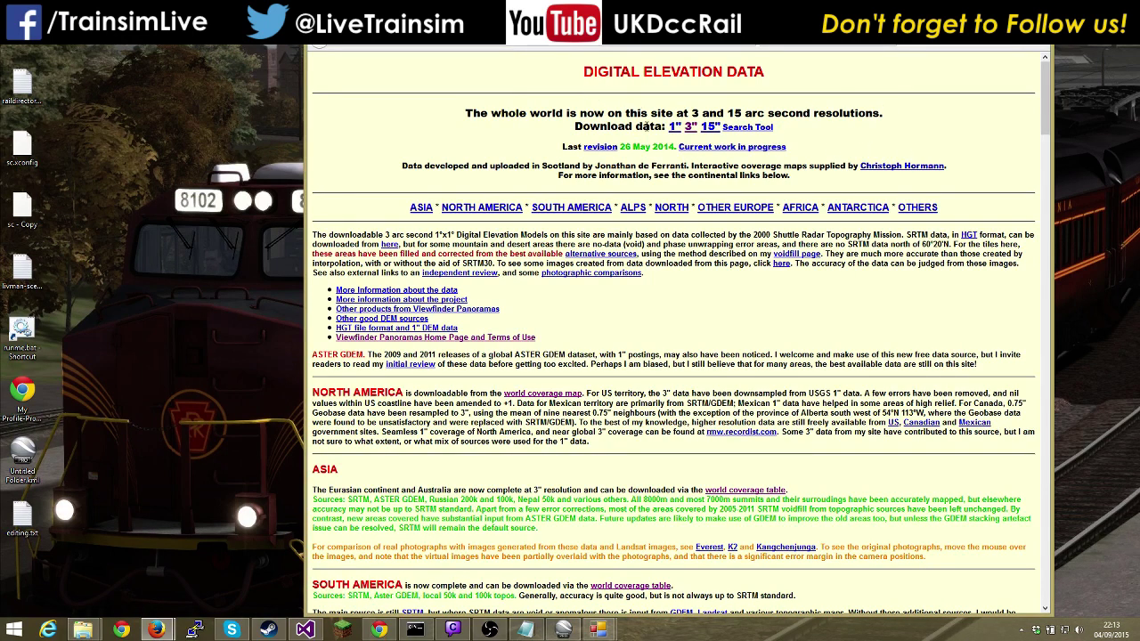
pyautogui.click(676, 129)
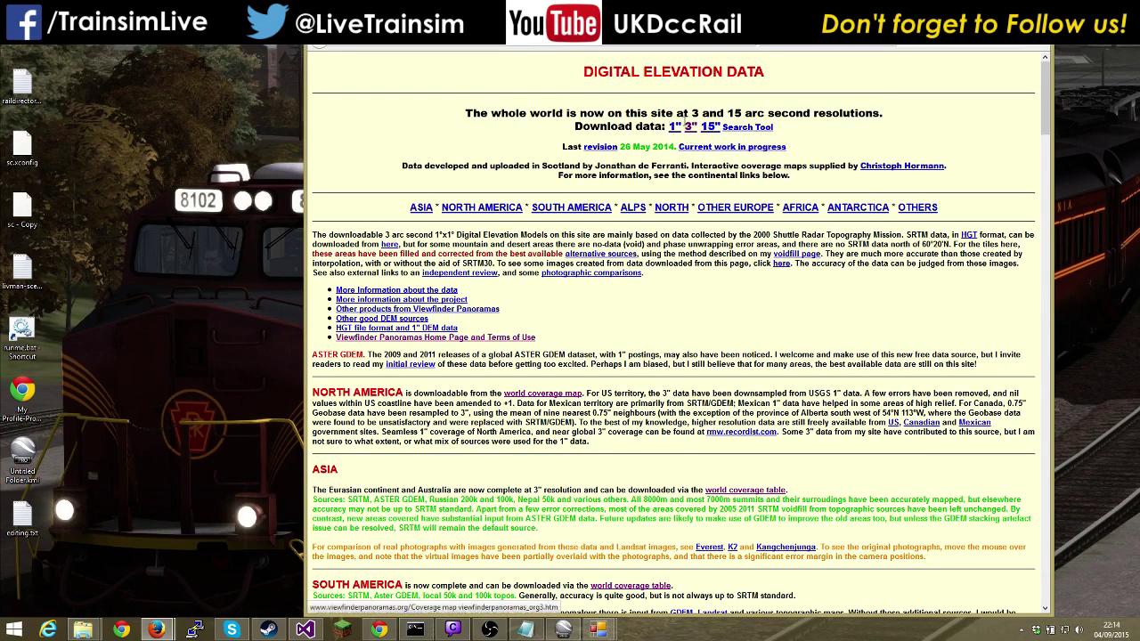
pyautogui.click(689, 130)
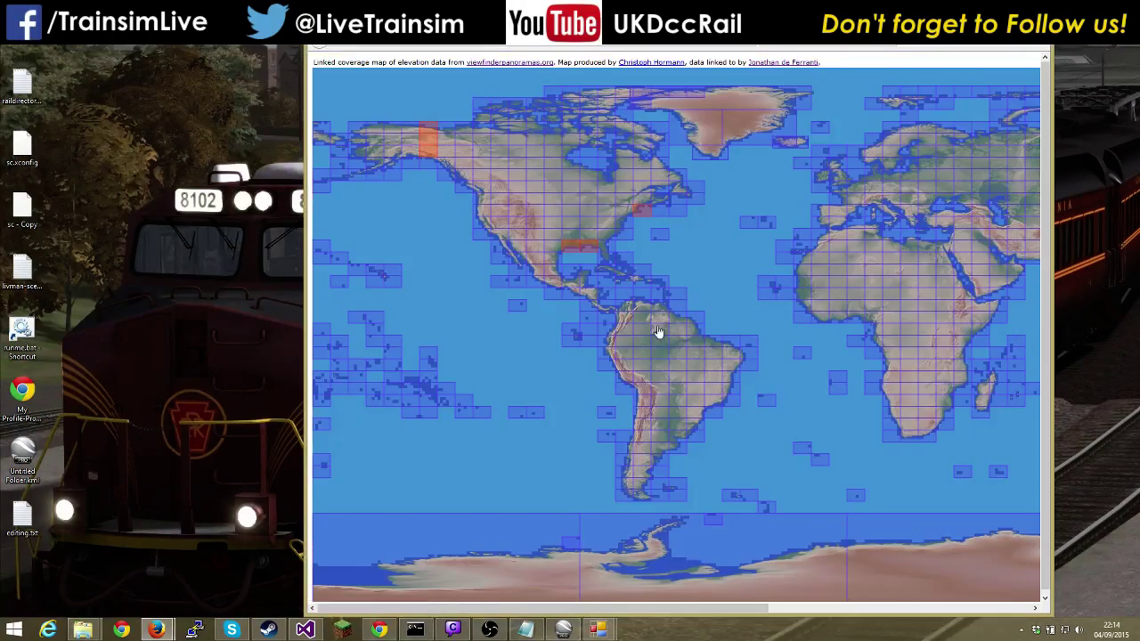
# Step: Switch the browser to full screen with F11 to show the whole 3" coverage world map
pyautogui.press('F11')
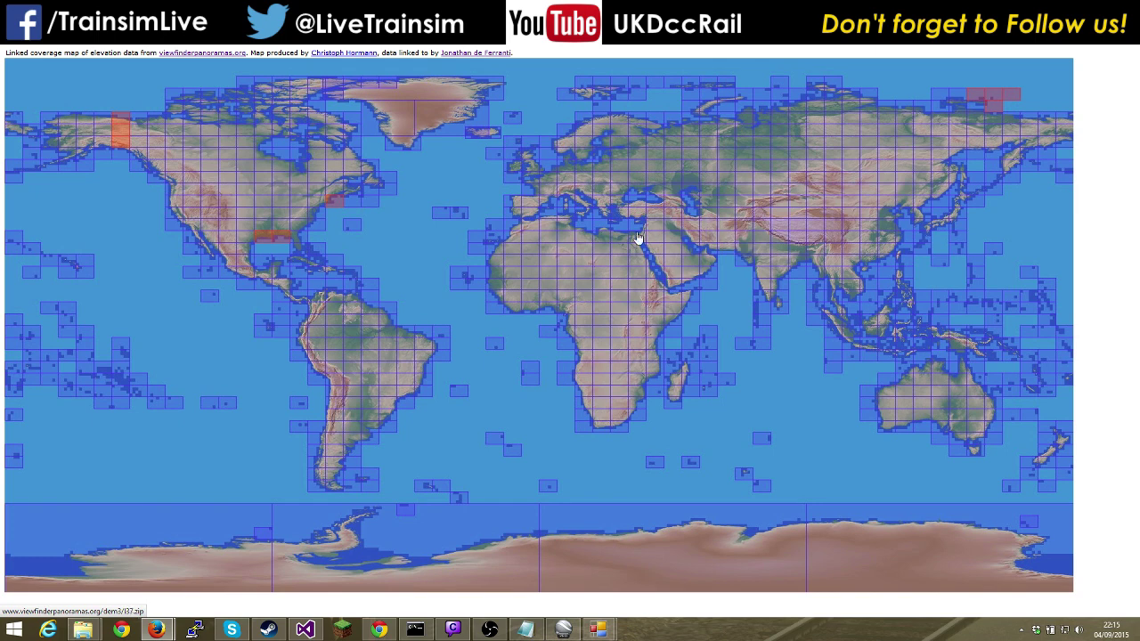
# Step: Click the Britain tile on the map and save N30.zip to the computer
pyautogui.click(532, 169)
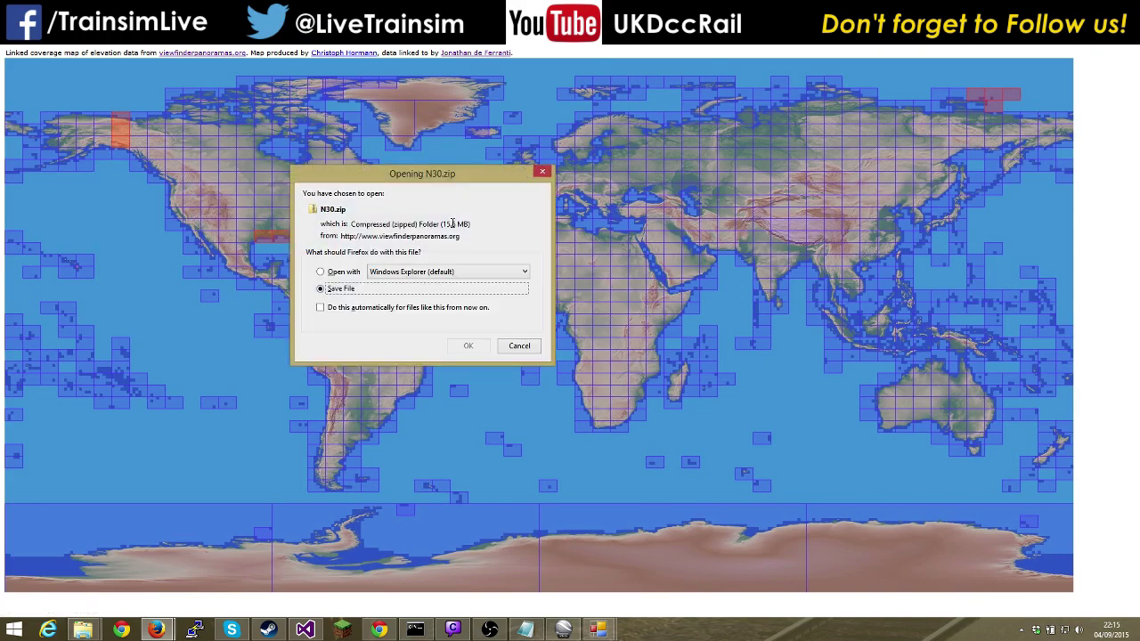
pyautogui.click(469, 348)
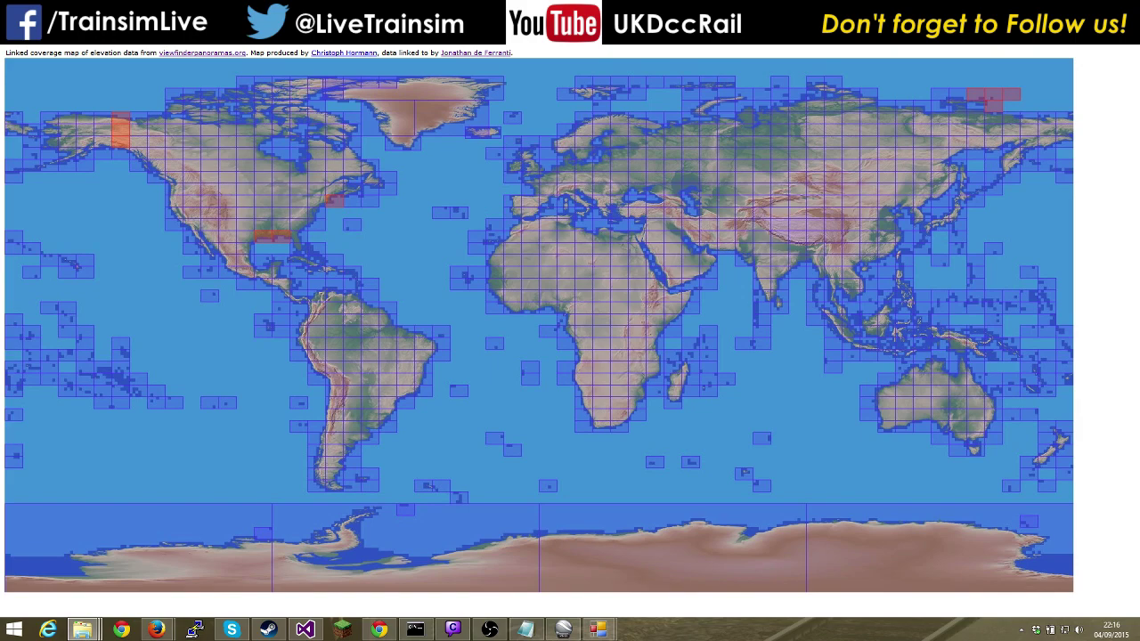
# Step: In the Downloads window, open N30.zip and its N30 folder to view the HGT files
pyautogui.hotkey('alt', 'Tab')
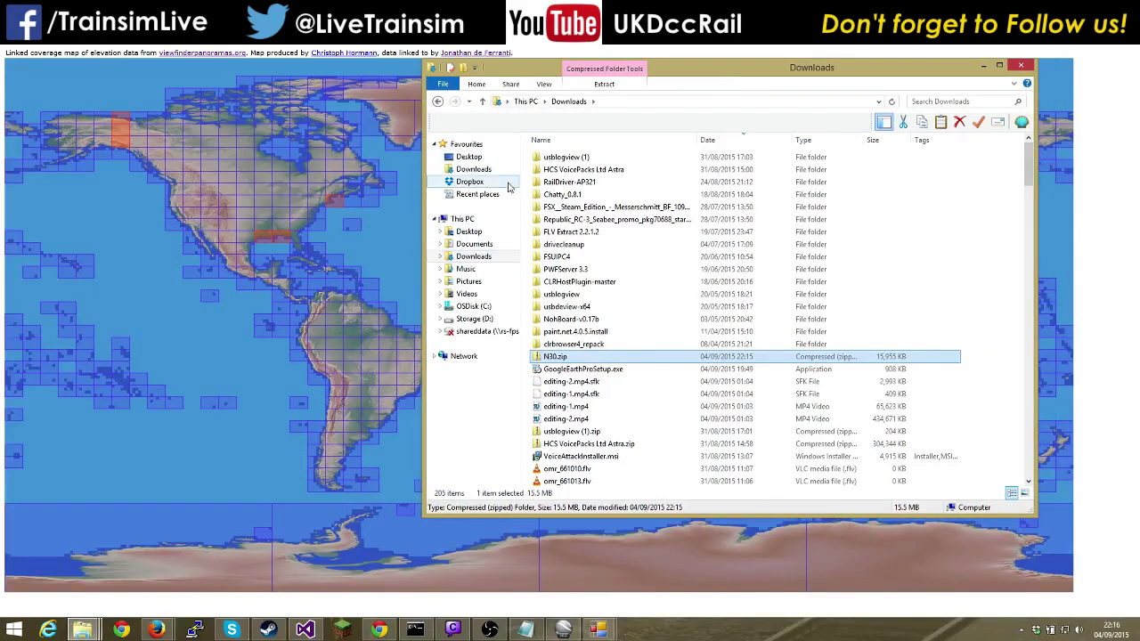
pyautogui.doubleClick(551, 357)
pyautogui.doubleClick(557, 157)
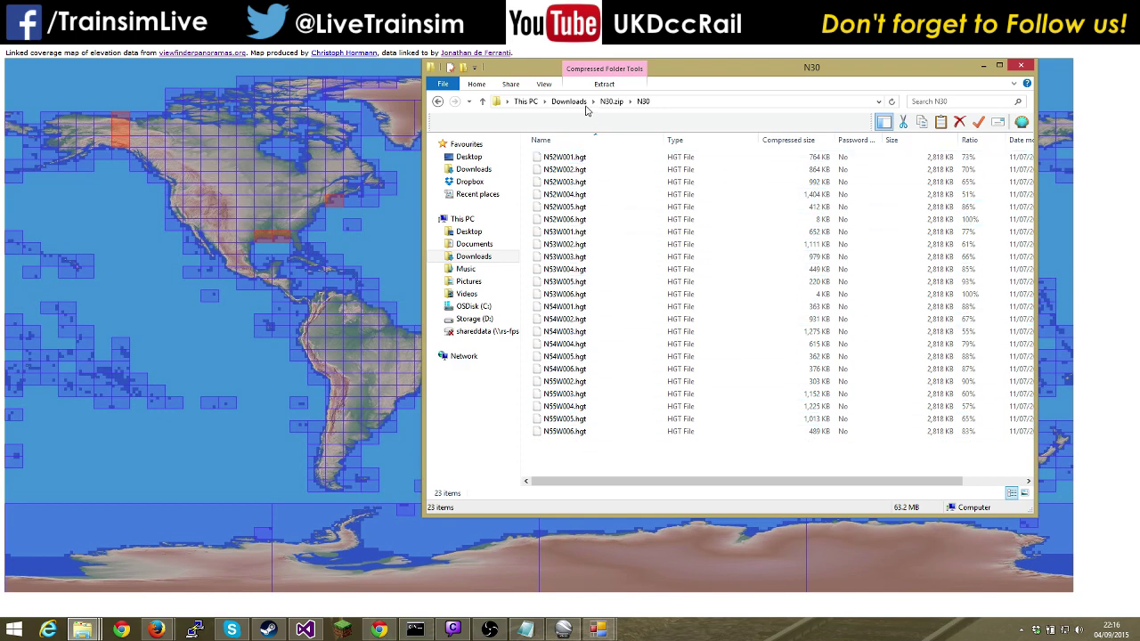
# Step: Go to C:\Program Files (x86)\Steam\steamapps\common\RailWorks through the address bar
pyautogui.click(693, 102)
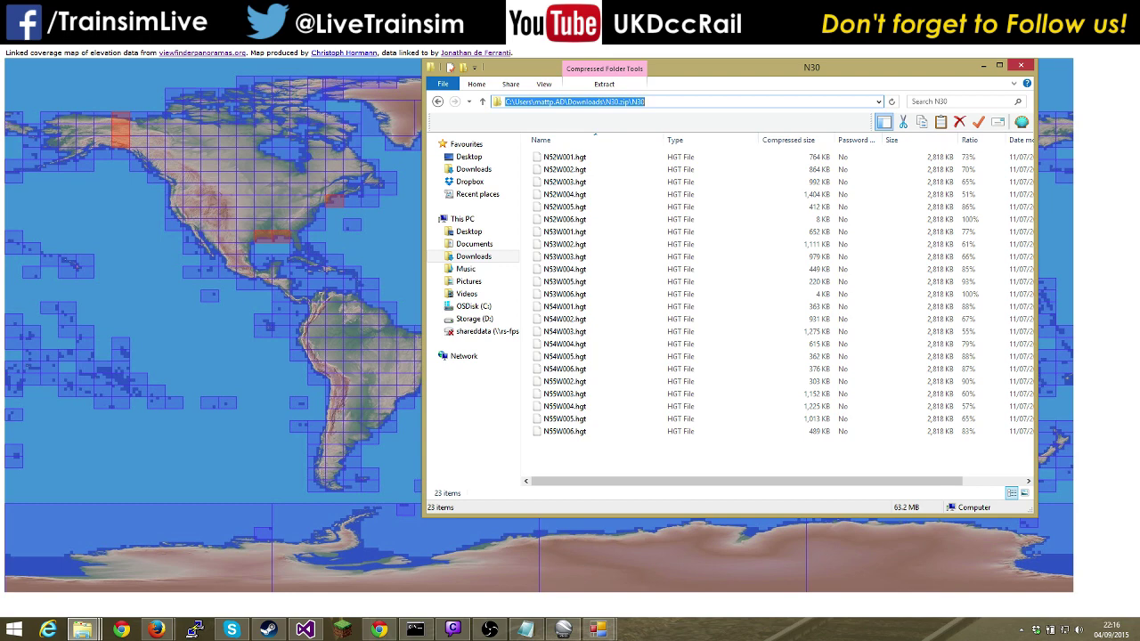
pyautogui.write('c:\\program')
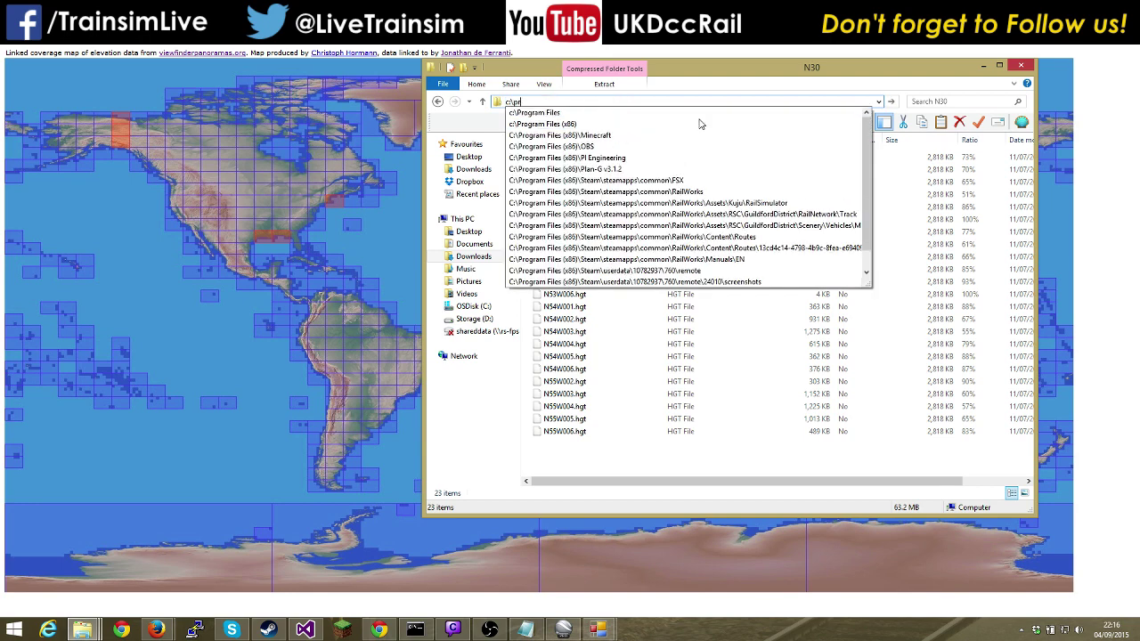
pyautogui.press('Down')
pyautogui.press('Down')
pyautogui.press('Down')
pyautogui.press('Down')
pyautogui.press('Down')
pyautogui.press('Down')
pyautogui.press('Down')
pyautogui.press('Down')
pyautogui.press('Down')
pyautogui.press('Down')
pyautogui.press('Down')
pyautogui.press('Down')
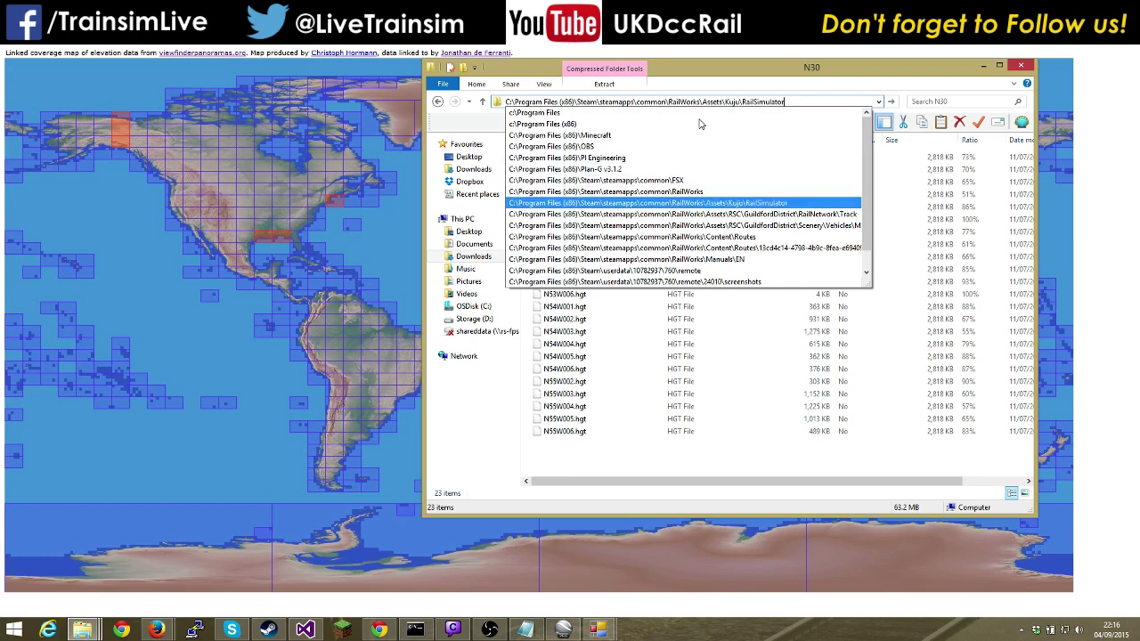
pyautogui.press('Up')
pyautogui.press('Up')
pyautogui.press('Up')
pyautogui.press('Up')
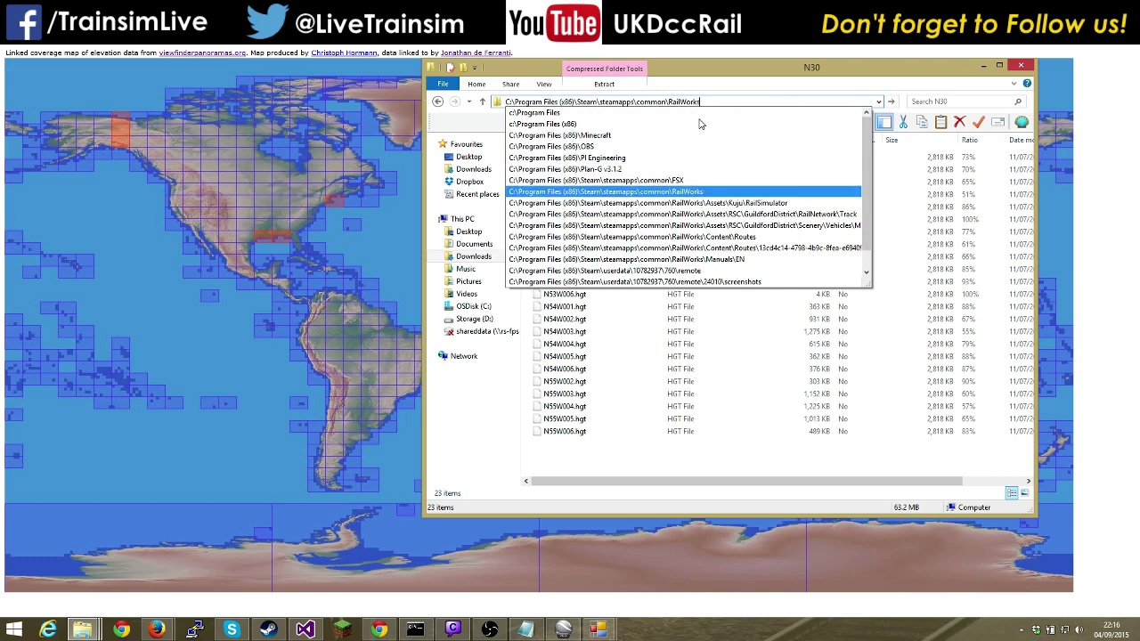
pyautogui.press('Return')
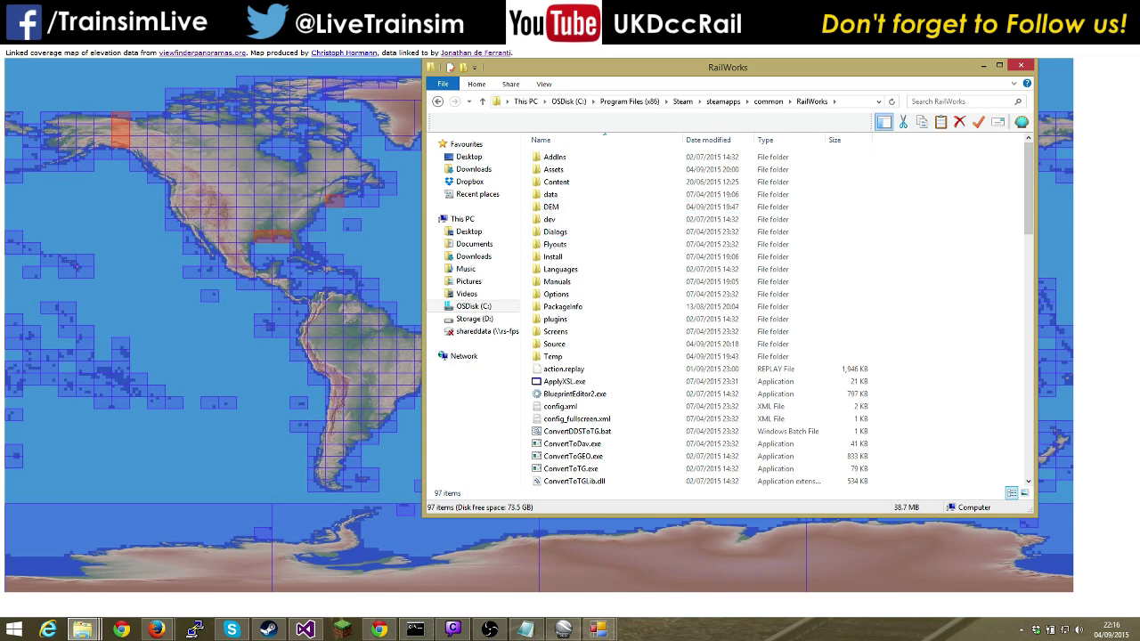
# Step: Open DEM, then SRTM, and scroll through its 76 HGT tiles such as N48E000.hgt
pyautogui.click(490, 629)
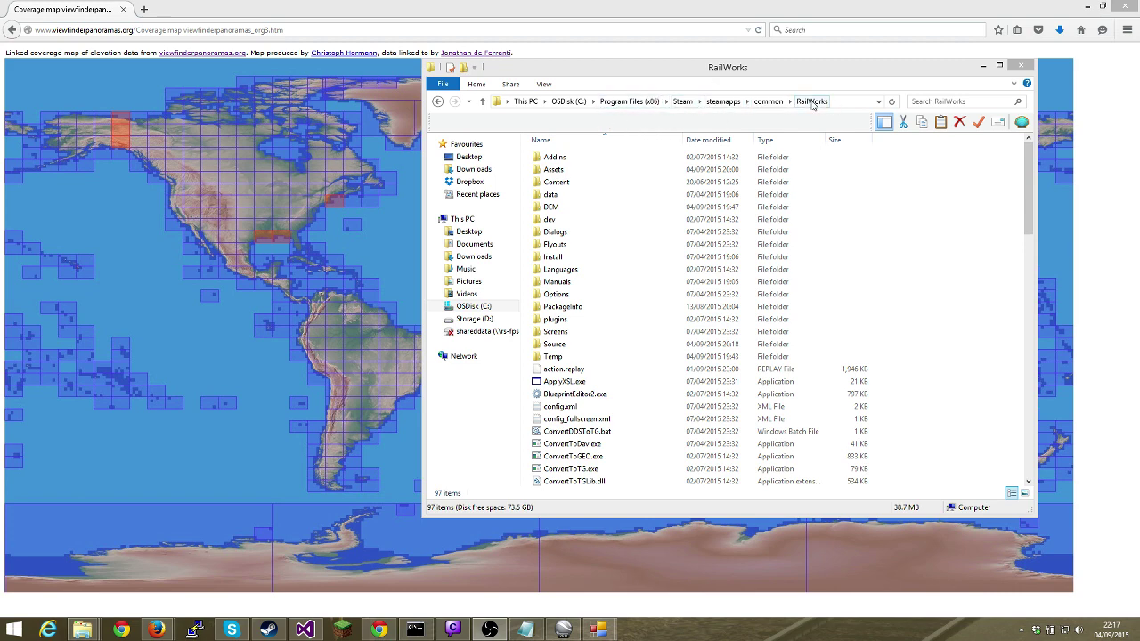
pyautogui.doubleClick(549, 210)
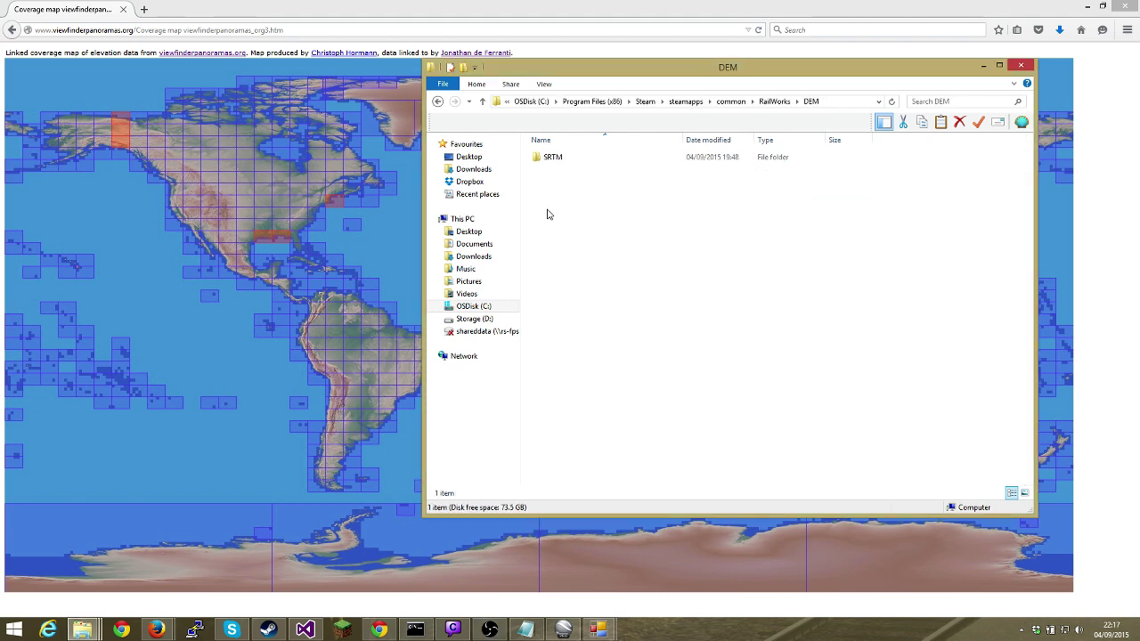
pyautogui.doubleClick(554, 159)
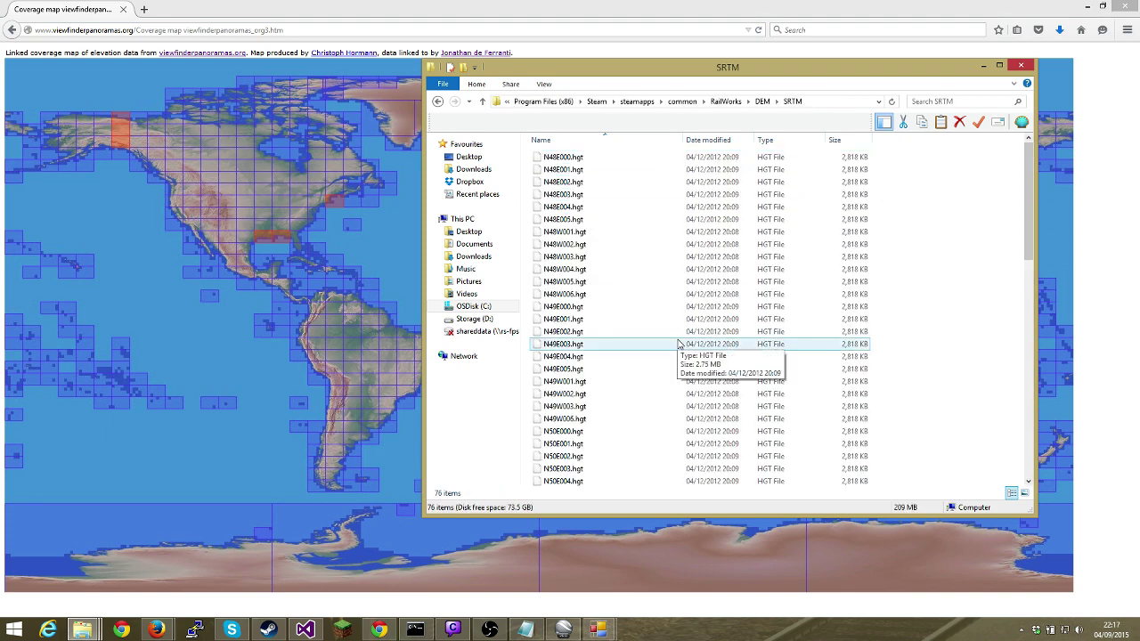
pyautogui.scroll(-10, 638, 305)
pyautogui.scroll(10, 638, 305)
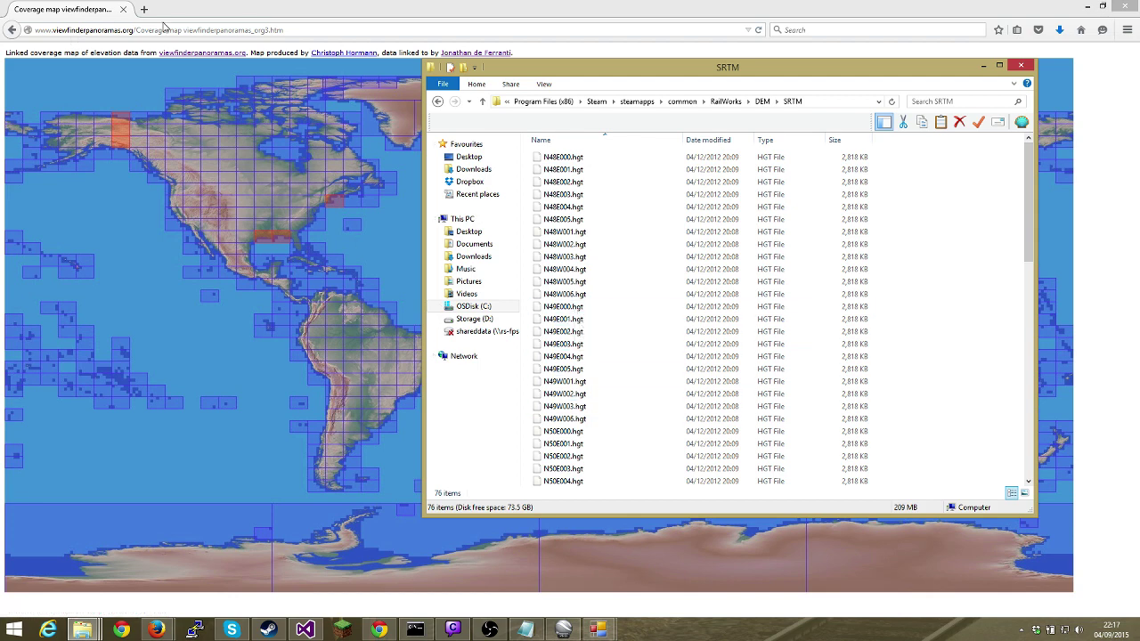
# Step: Bring the browser forward, glance at the 15" coverage map, then reopen the 3" map
pyautogui.click(198, 16)
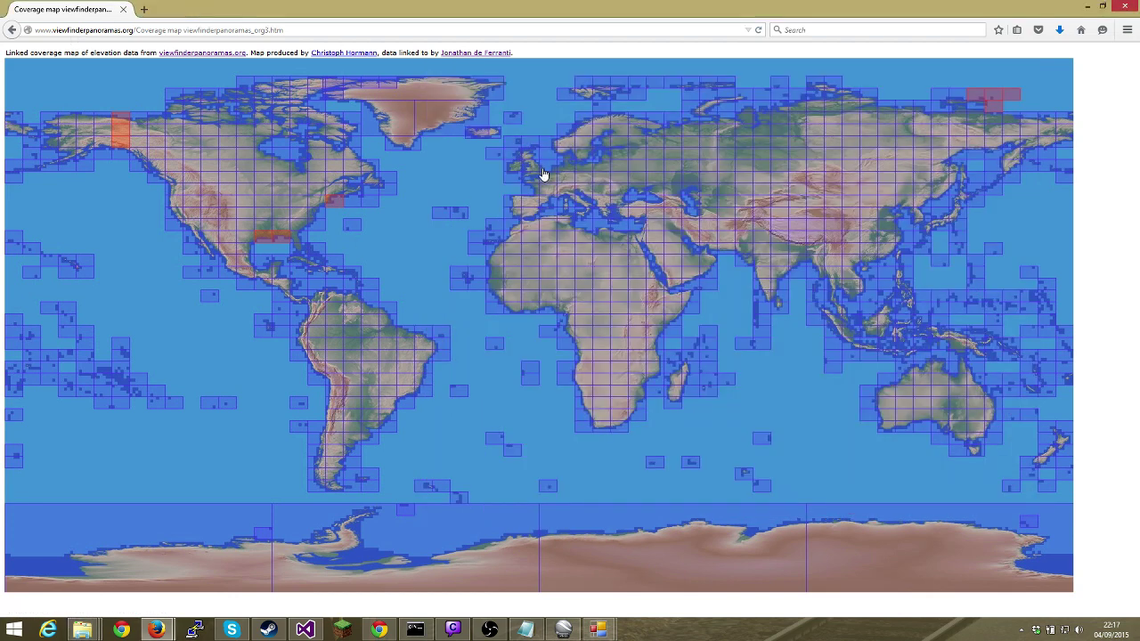
pyautogui.rightClick(541, 51)
pyautogui.click(554, 62)
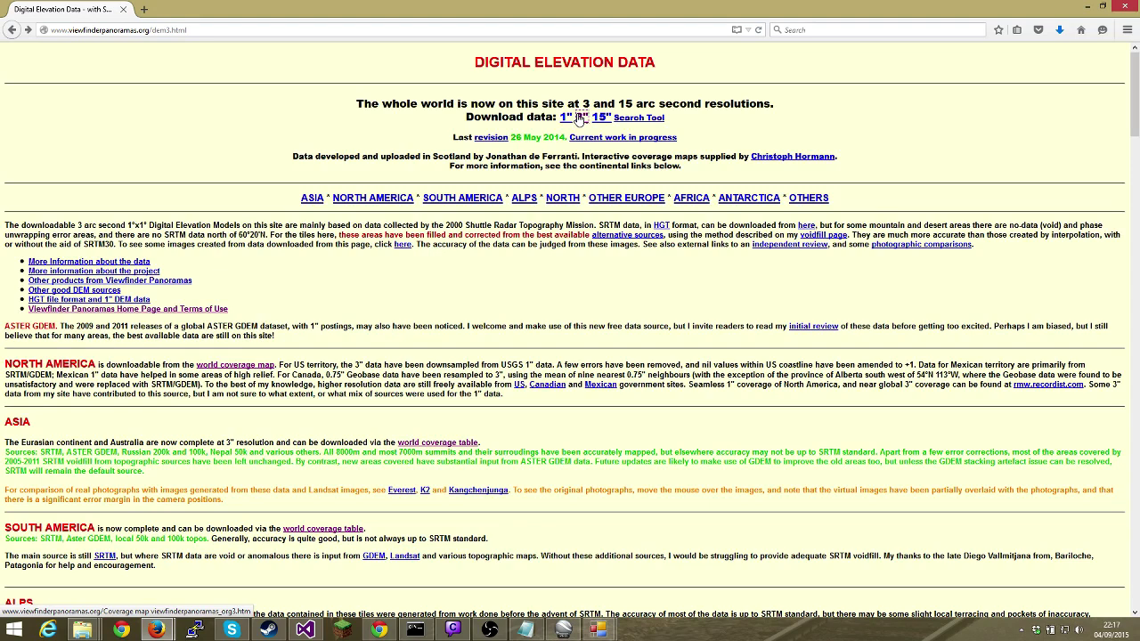
pyautogui.click(597, 117)
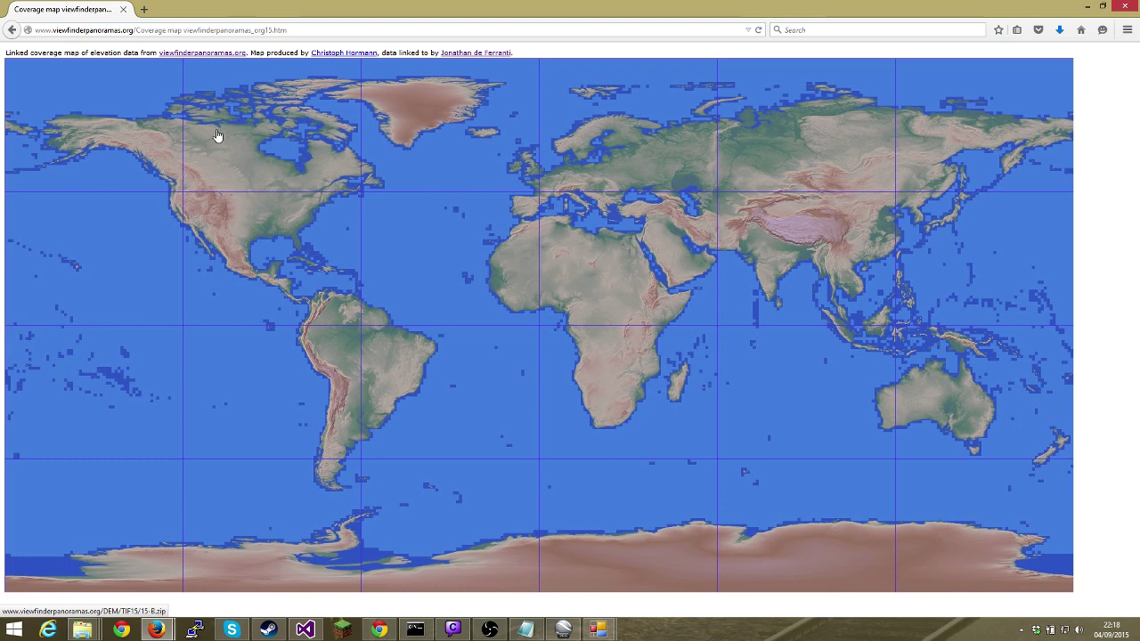
pyautogui.click(14, 35)
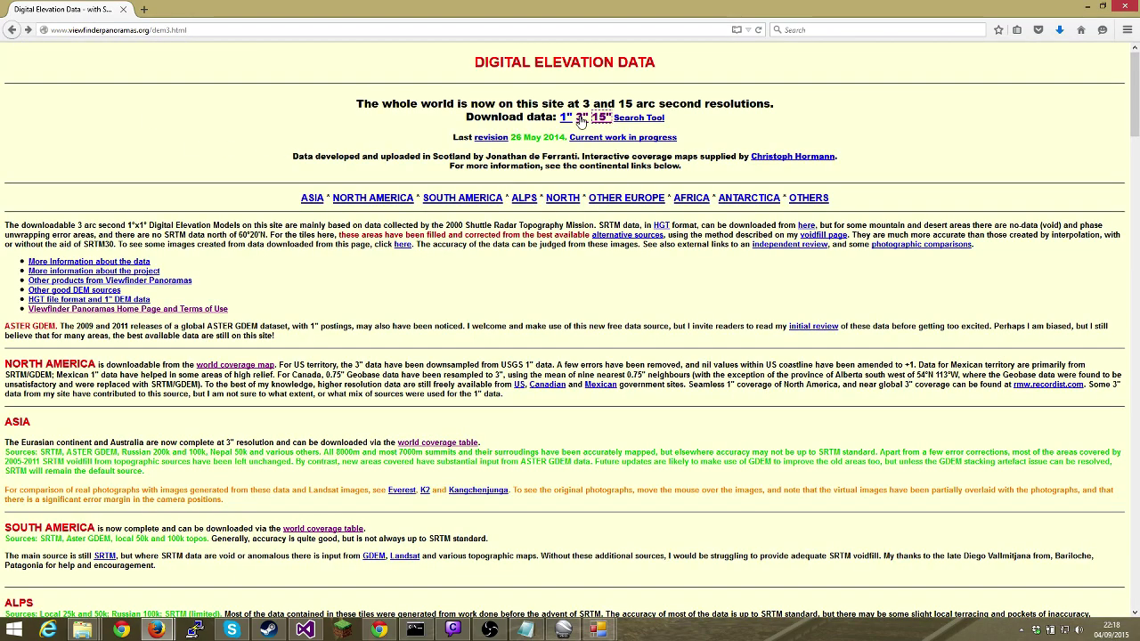
pyautogui.click(581, 121)
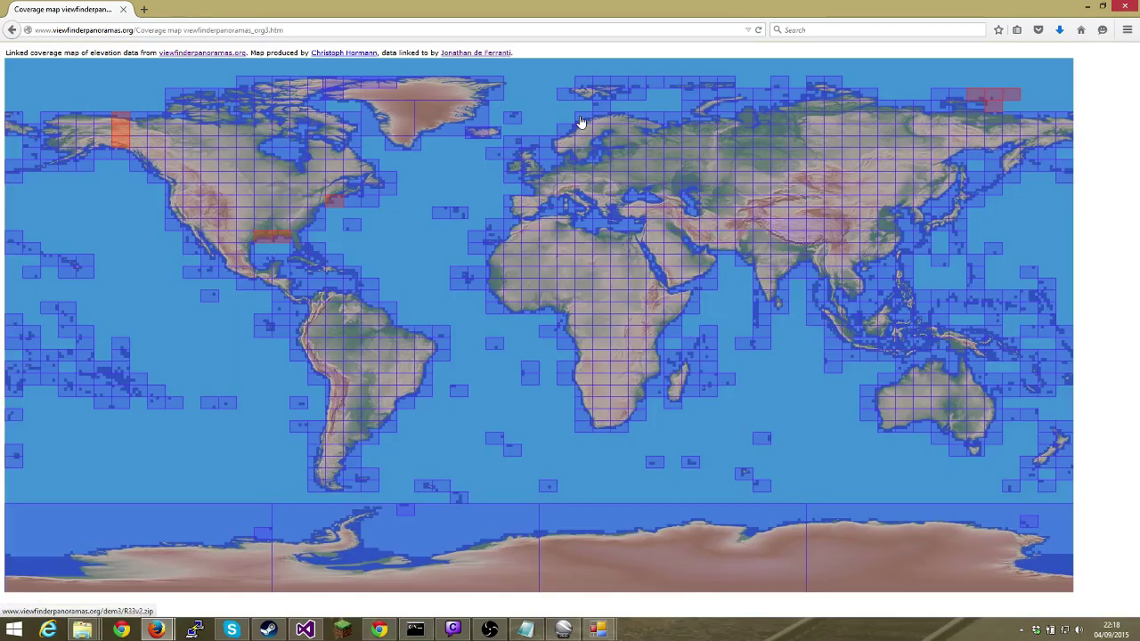